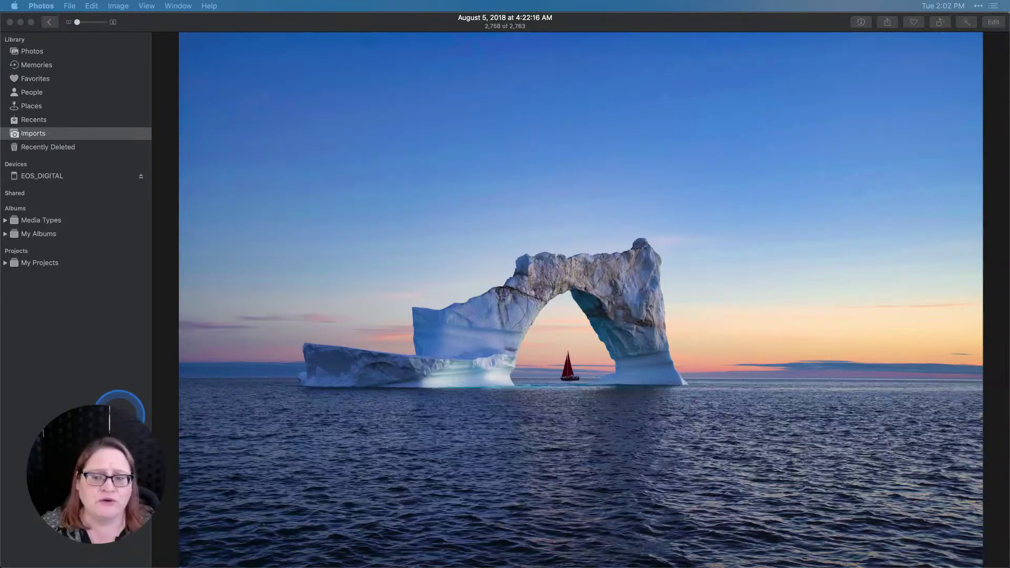
right_click(555, 258)
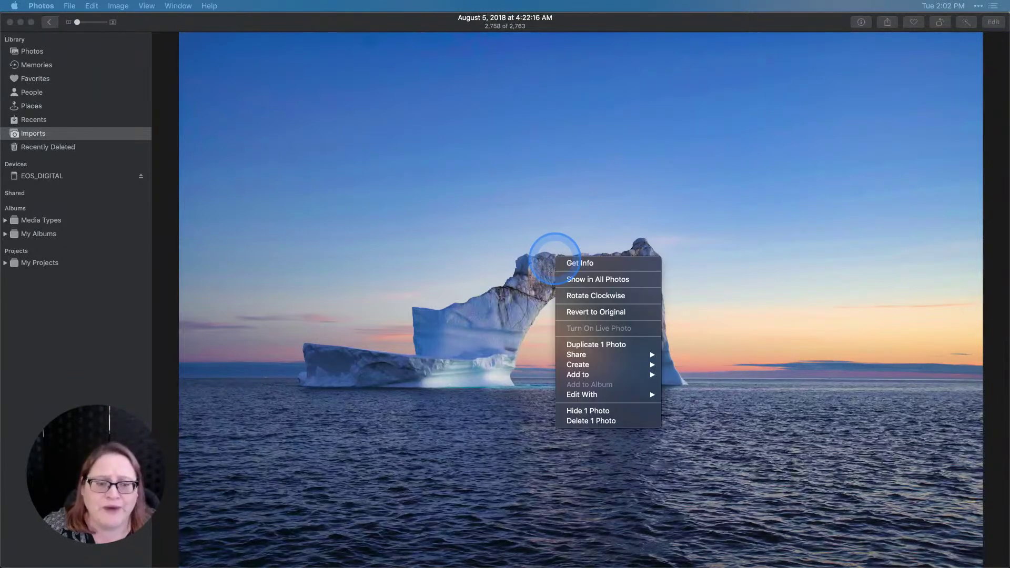
mouse_move(578, 393)
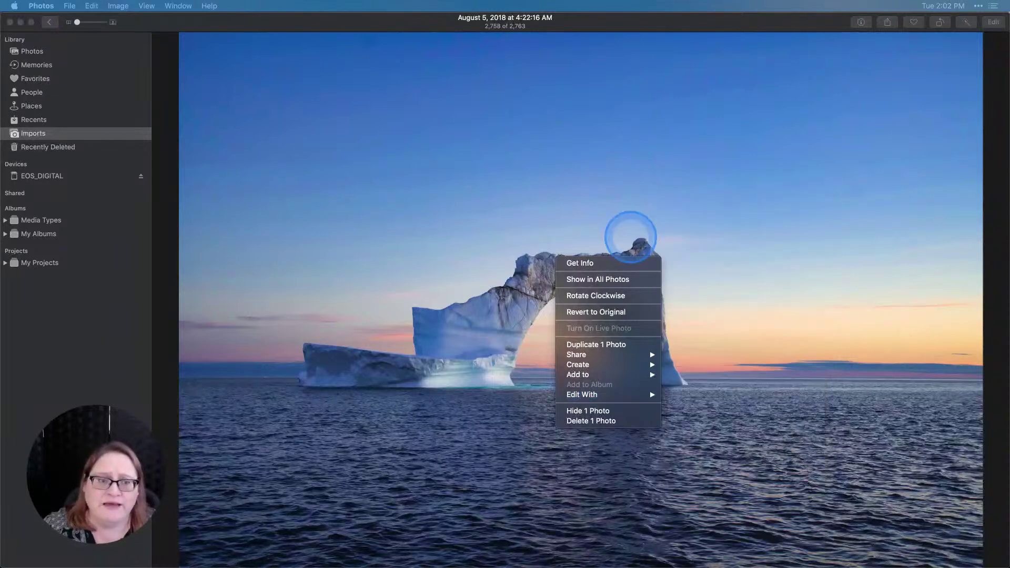
click(868, 114)
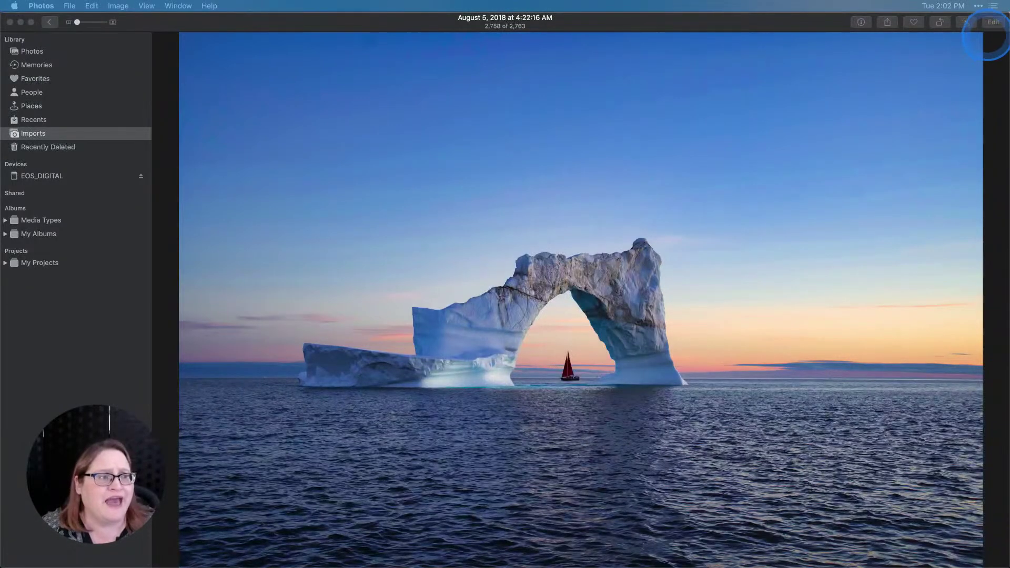
- Open the iceberg photo in Photos' editor and check its Extensions menu without picking an editor
click(993, 23)
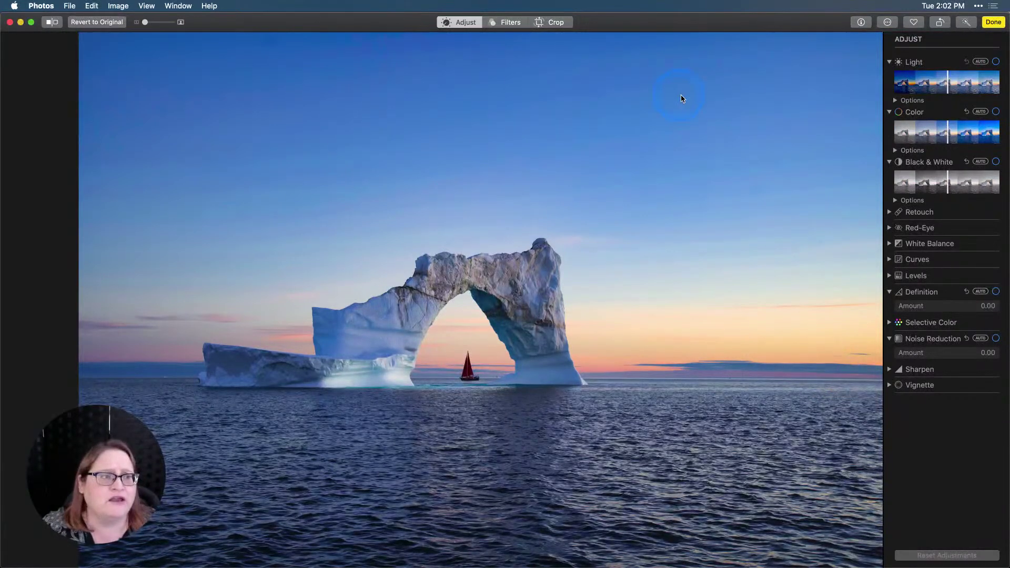
click(889, 22)
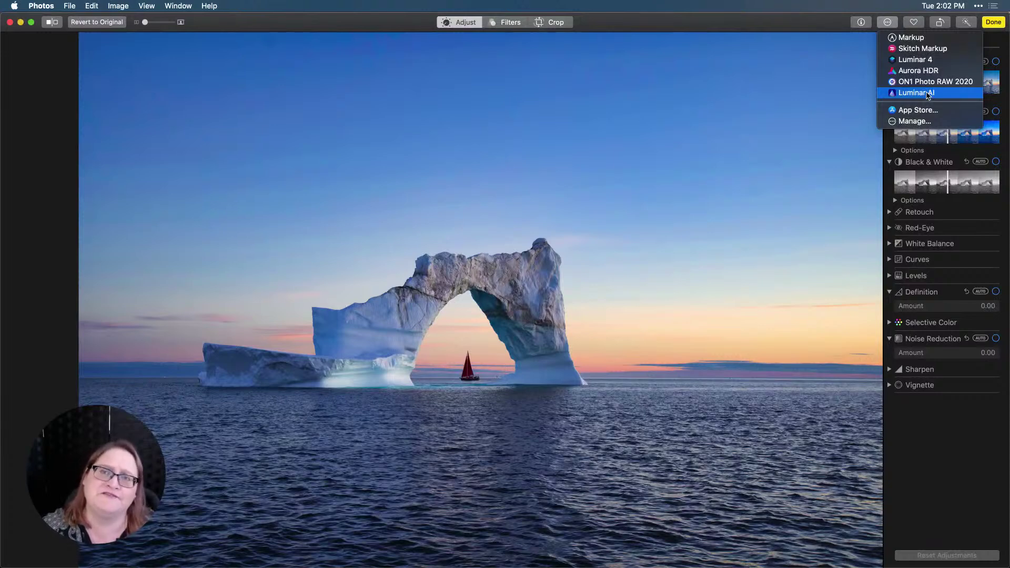
click(829, 123)
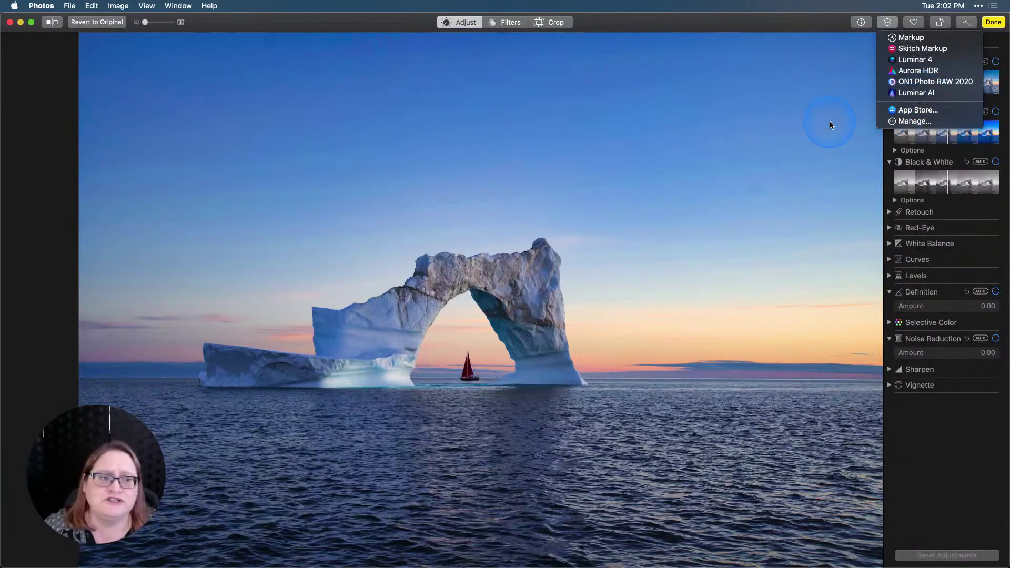
- Search Spotlight for 'sys' to bring up System Preferences
key(super+space)
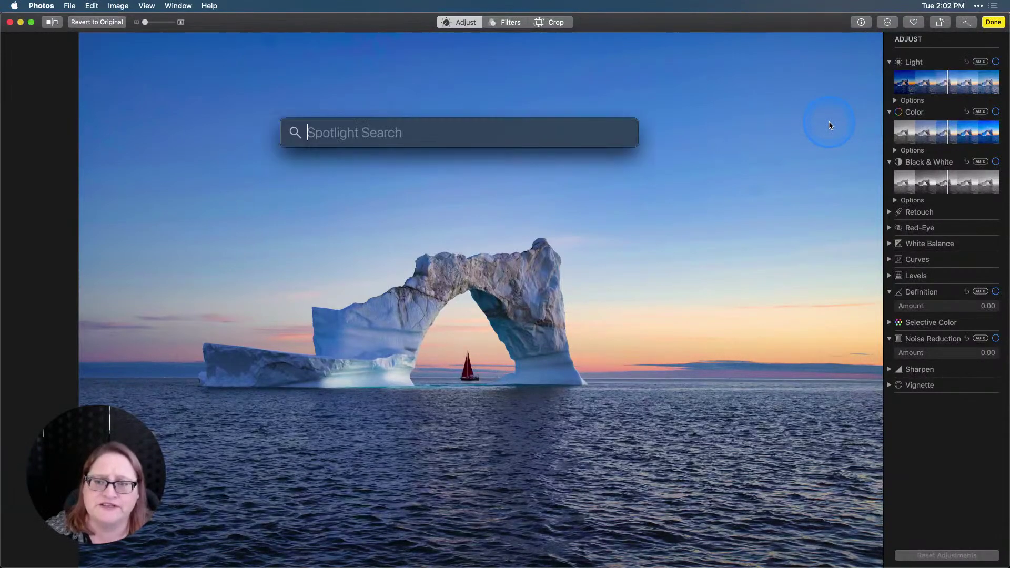
text(sys)
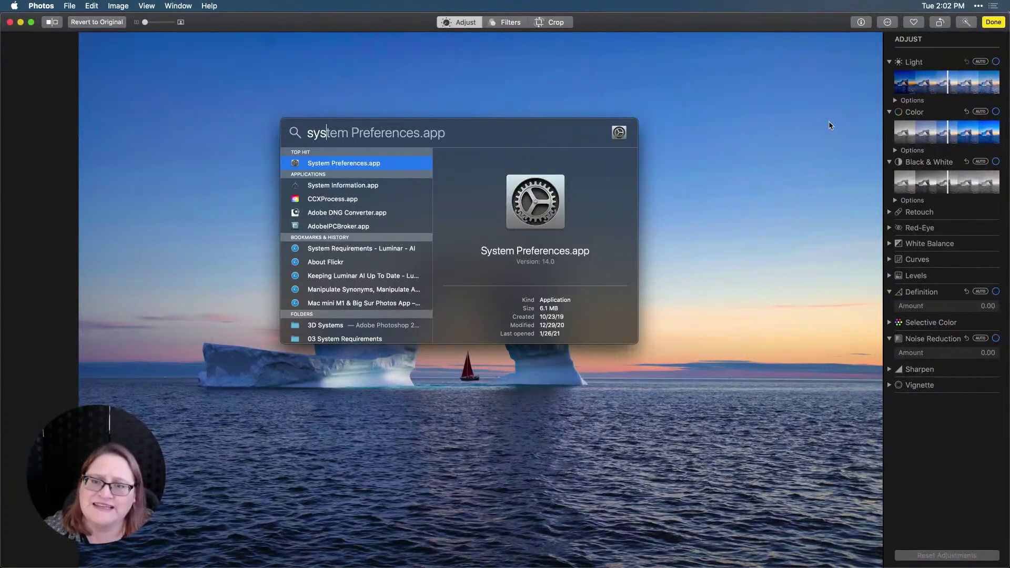
- Show System Preferences' Extensions > Photos Editing list with Luminar AI enabled
key(Return)
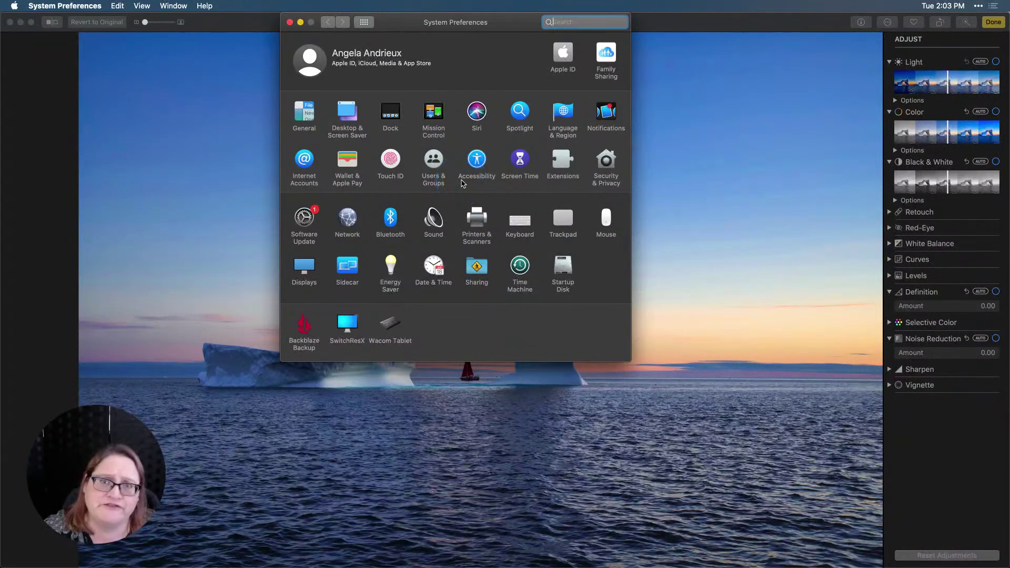
click(565, 166)
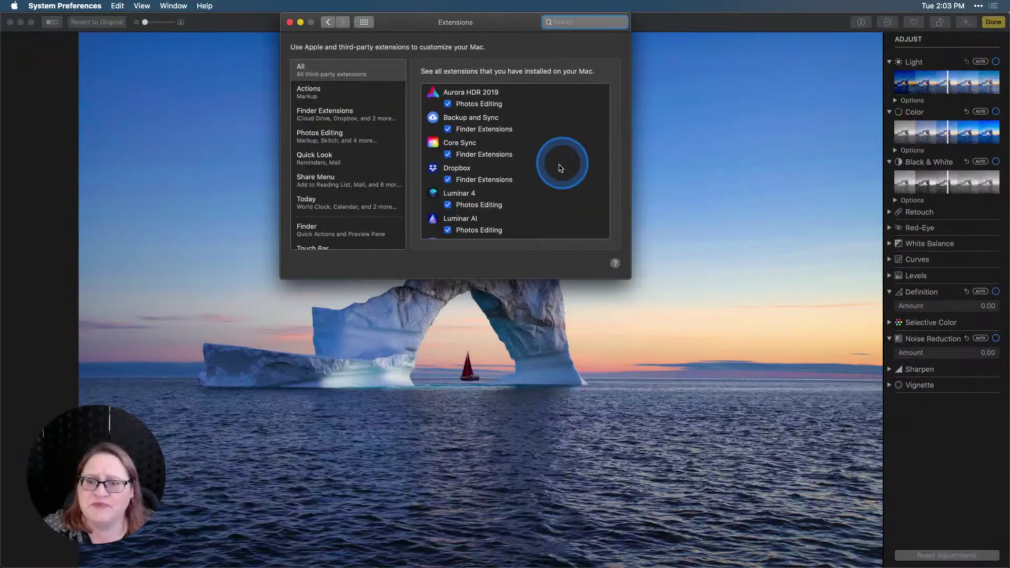
scroll(356, 145, down, 1)
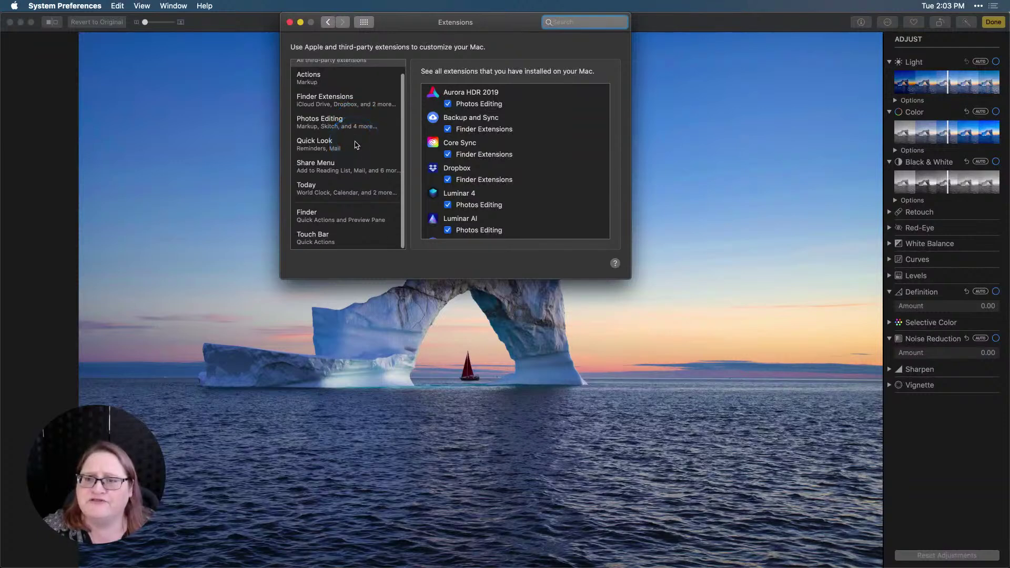
click(350, 131)
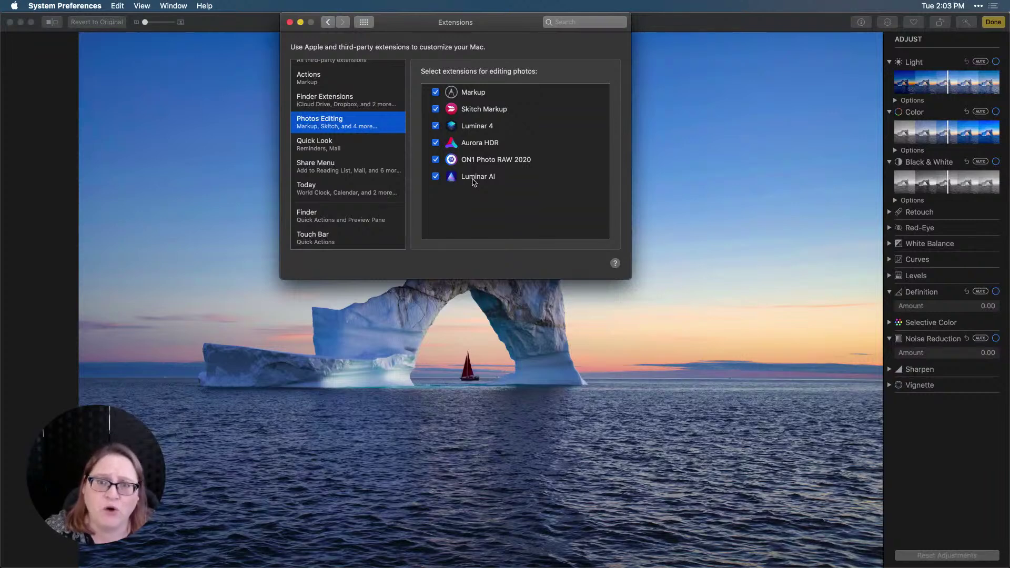
- Revert the iceberg photo to its original and open it in the Luminar AI extension
click(289, 22)
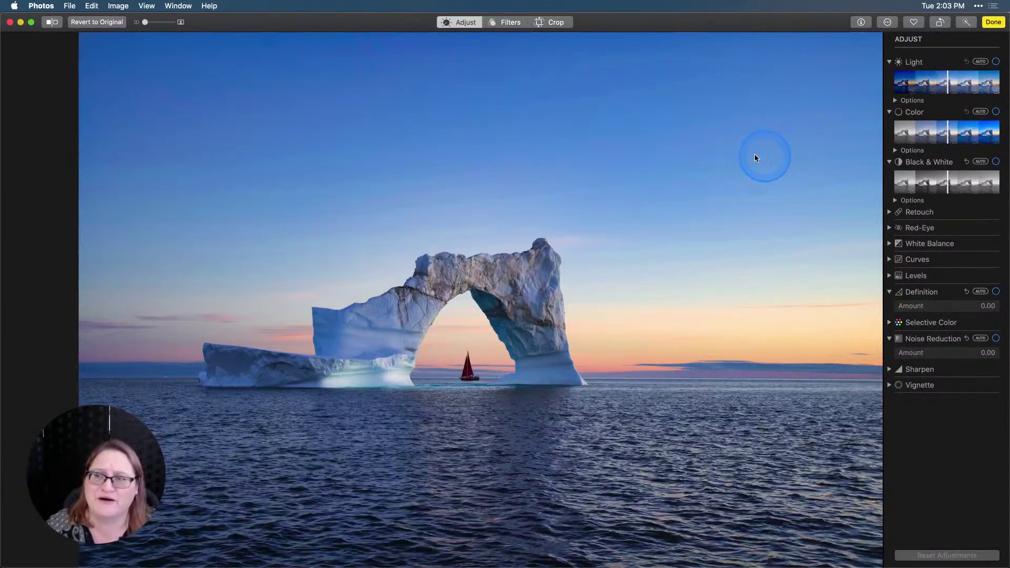
click(117, 21)
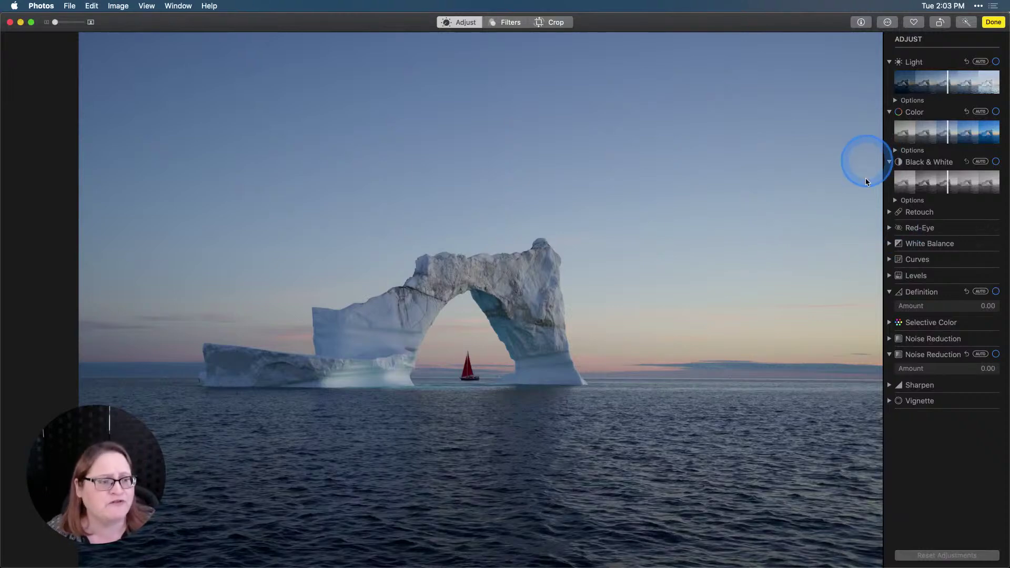
click(888, 27)
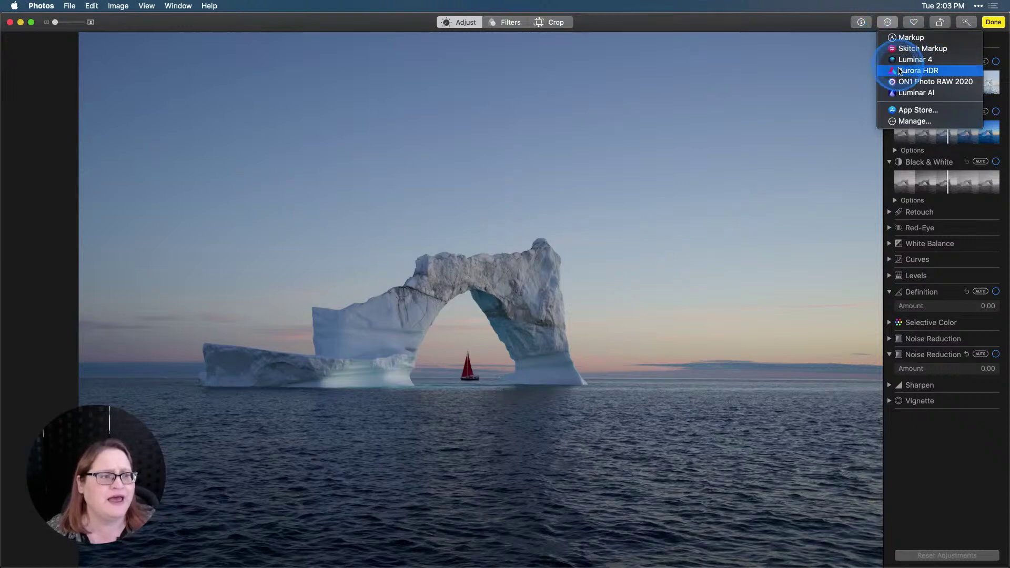
click(905, 93)
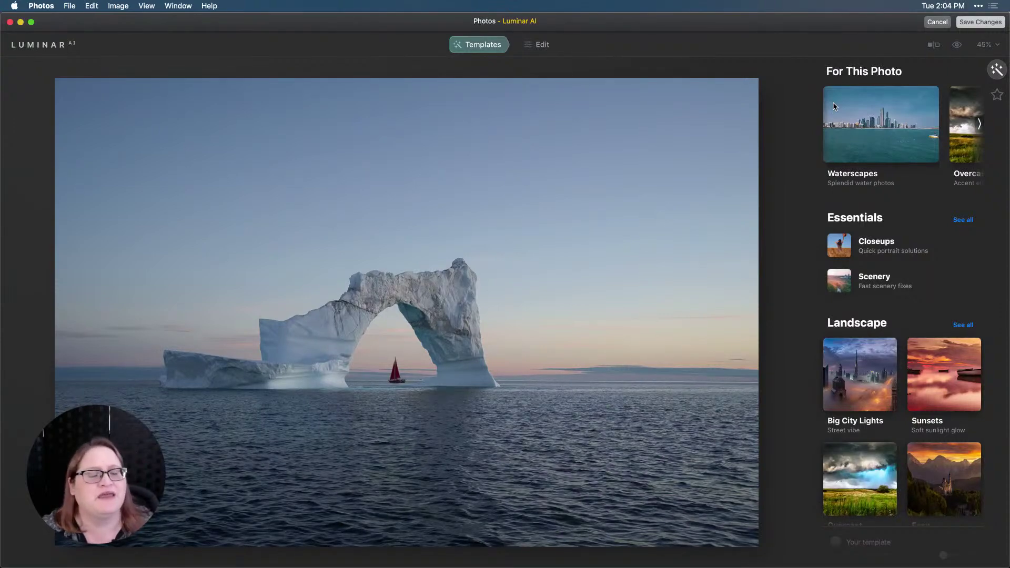
- Try the Scenery templates Clear & Sharp, Pleasing Touch, More Volume and Clear Skies, then apply Fast Fix
mouse_move(827, 121)
mouse_down()
mouse_move(840, 142)
mouse_move(826, 137)
mouse_up()
click(847, 281)
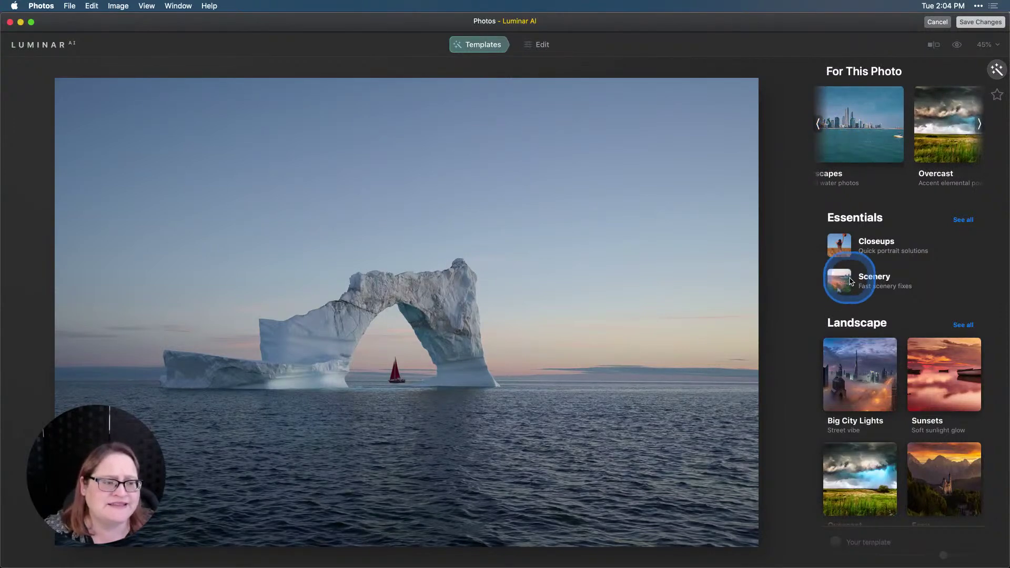
click(869, 229)
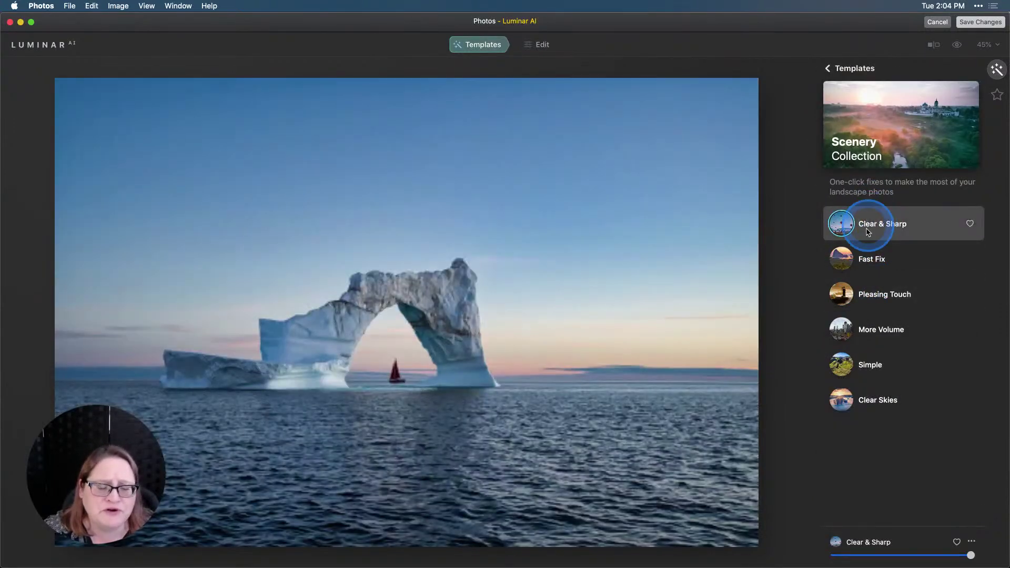
click(869, 263)
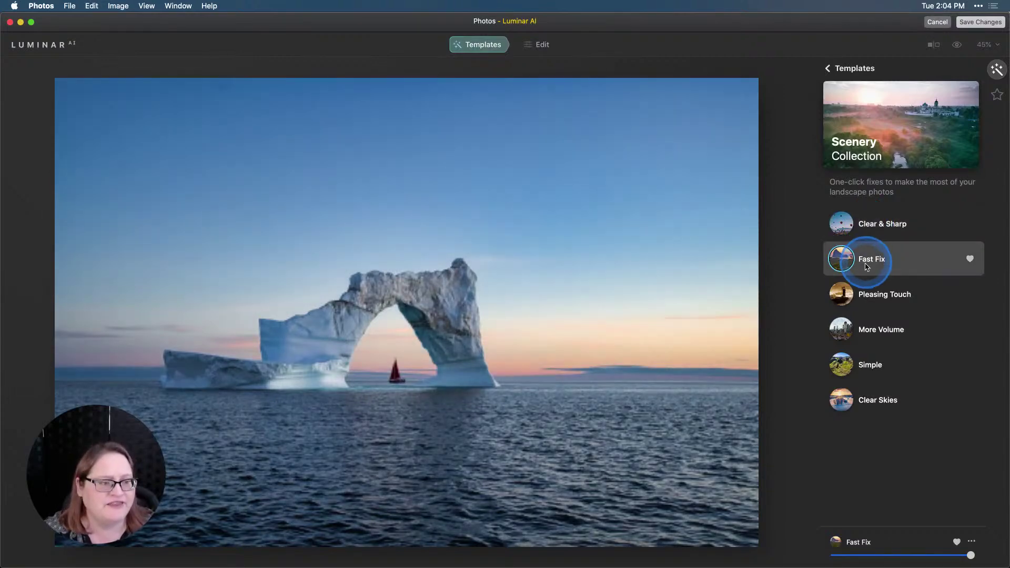
click(883, 294)
click(880, 331)
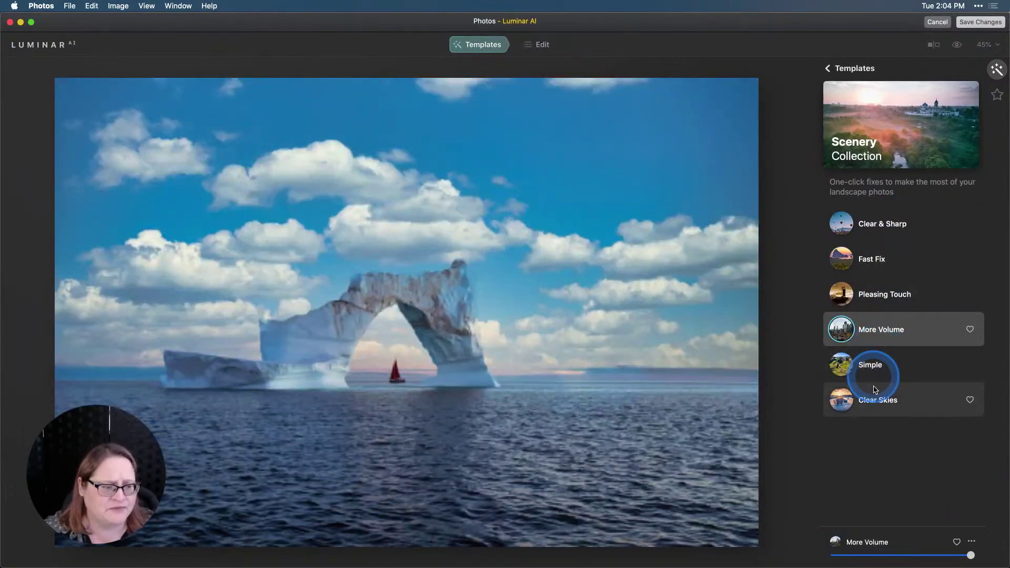
click(875, 397)
click(870, 260)
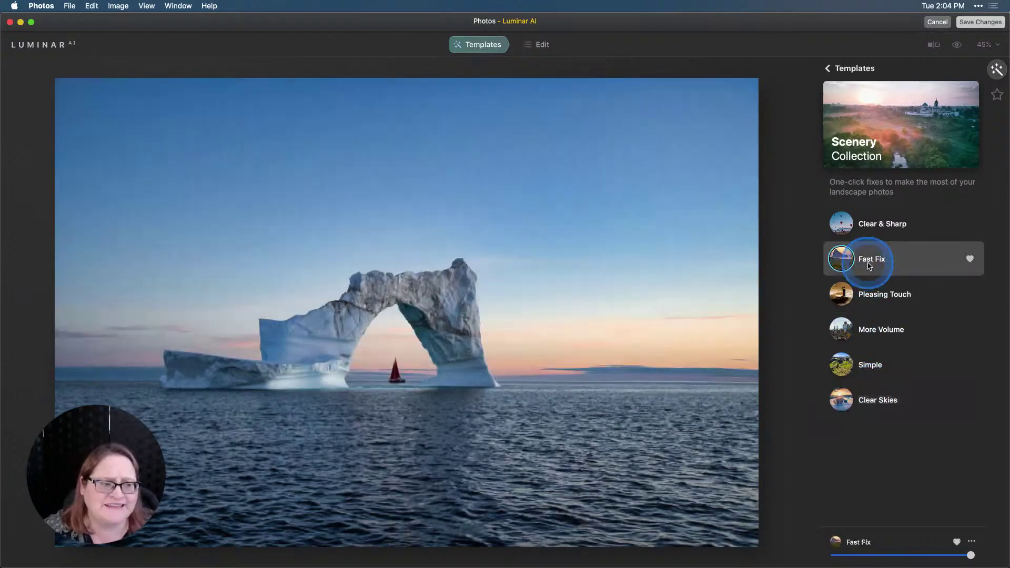
- Heart Fast Fix and view it under My Collection > Favorites
click(971, 261)
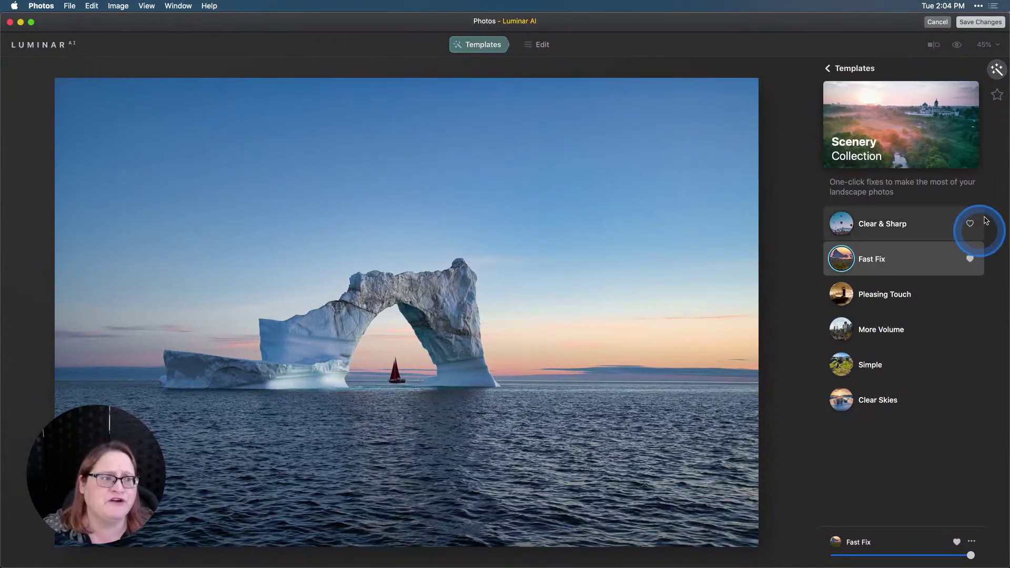
click(996, 94)
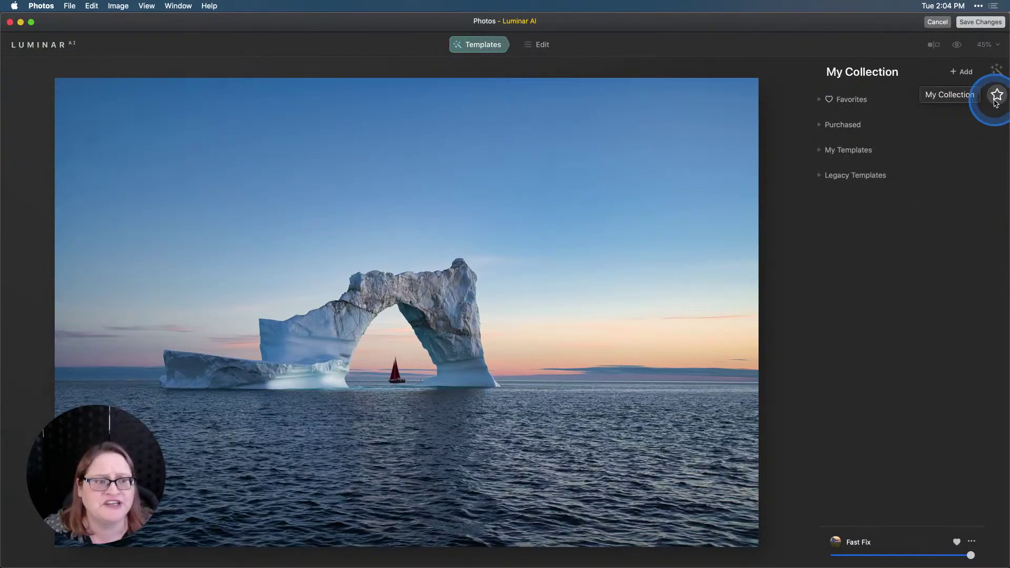
click(847, 100)
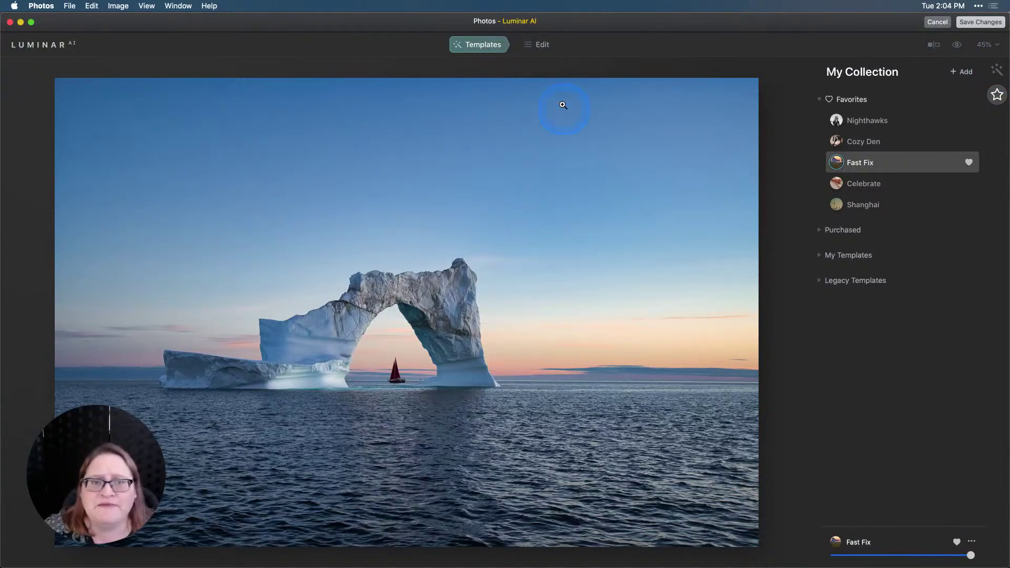
- In the Edit tools, set Enhance AI Accent to 71 and Sky Enhancer to 0
click(540, 51)
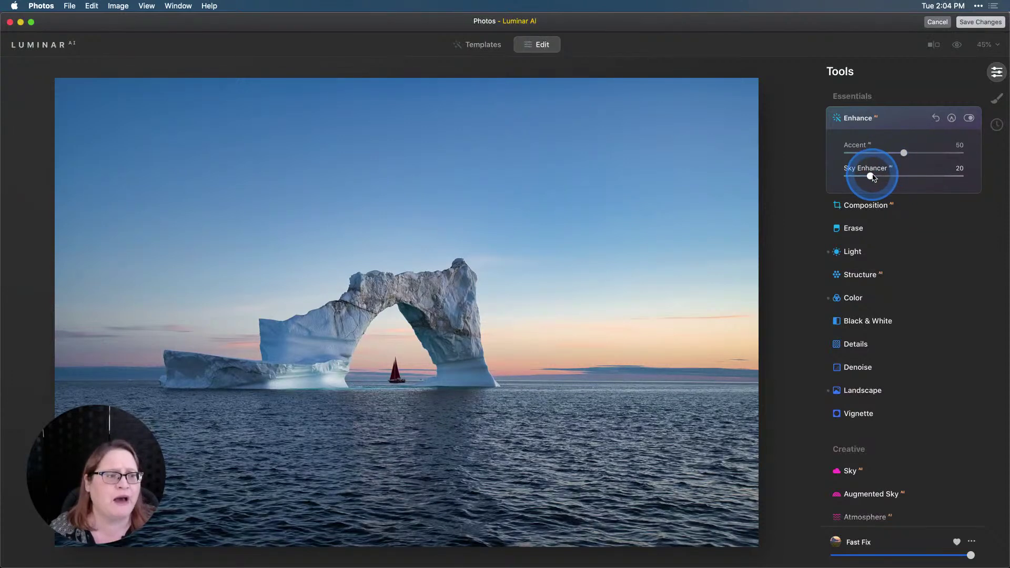
drag(905, 152, 930, 154)
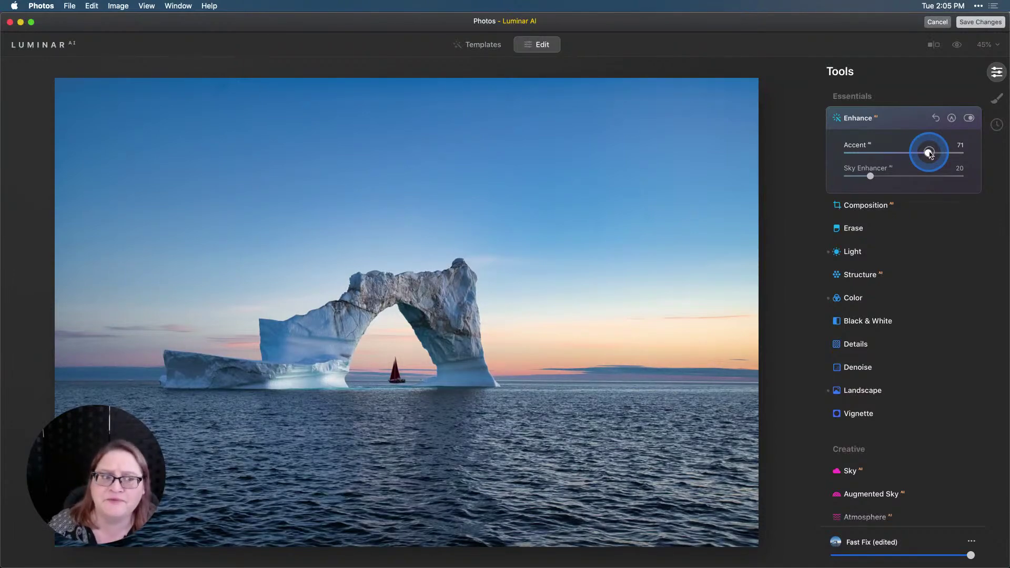
drag(870, 177, 842, 183)
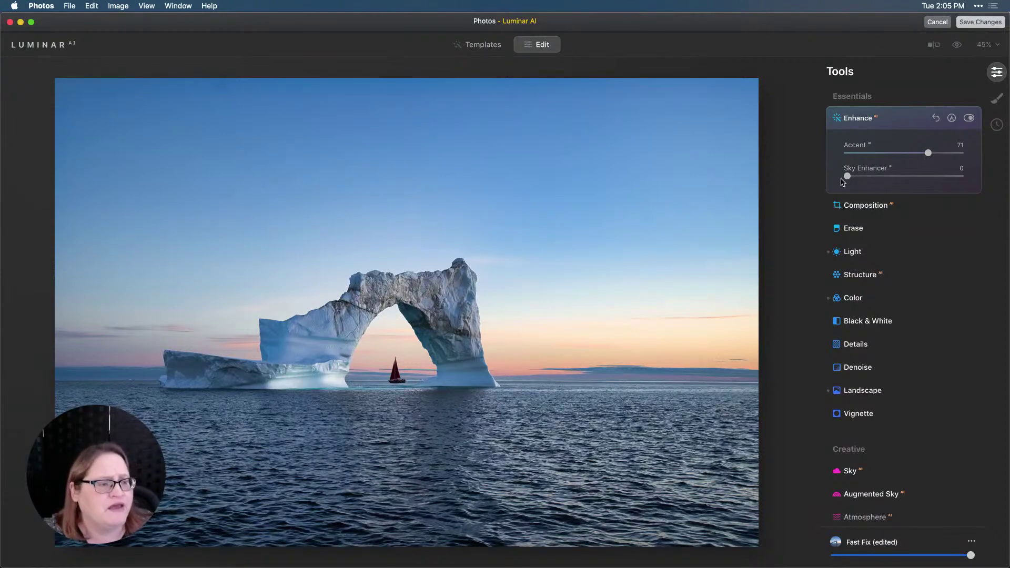
- Raise Color Vibrance to 12 and Landscape Golden Hour from 15 to 35
click(861, 298)
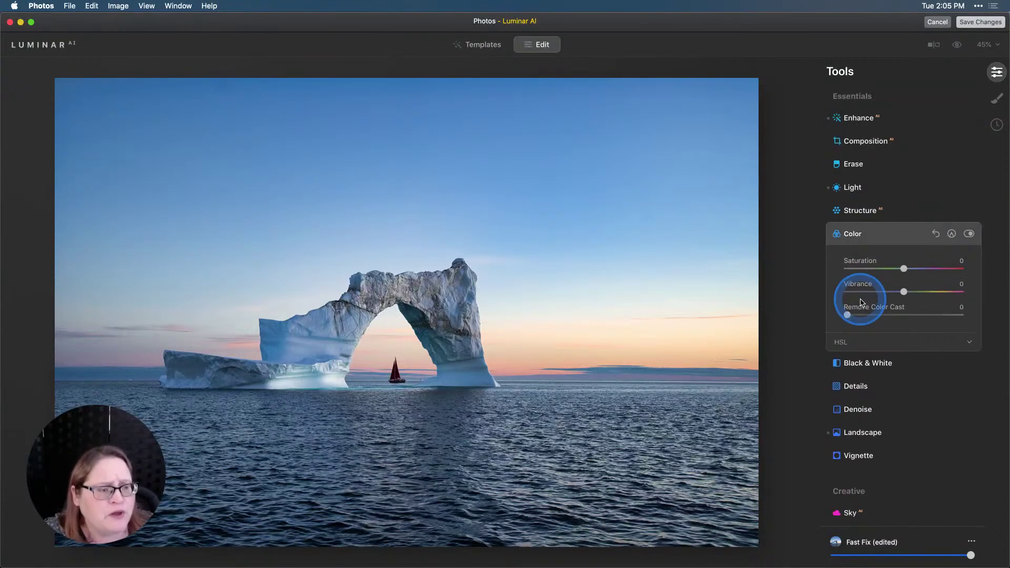
drag(902, 290, 913, 293)
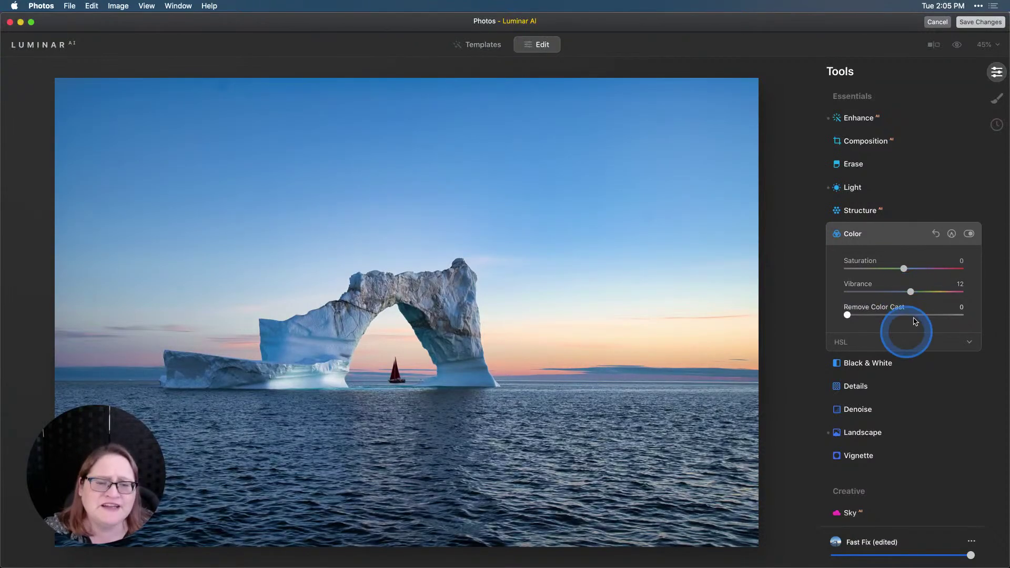
click(841, 433)
drag(863, 391, 887, 385)
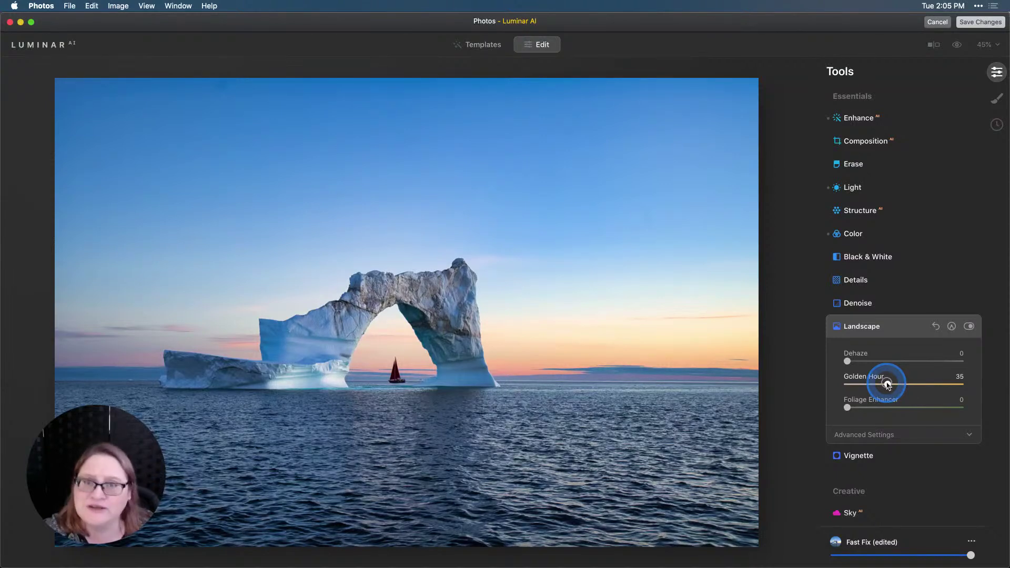
drag(888, 384, 896, 375)
click(866, 407)
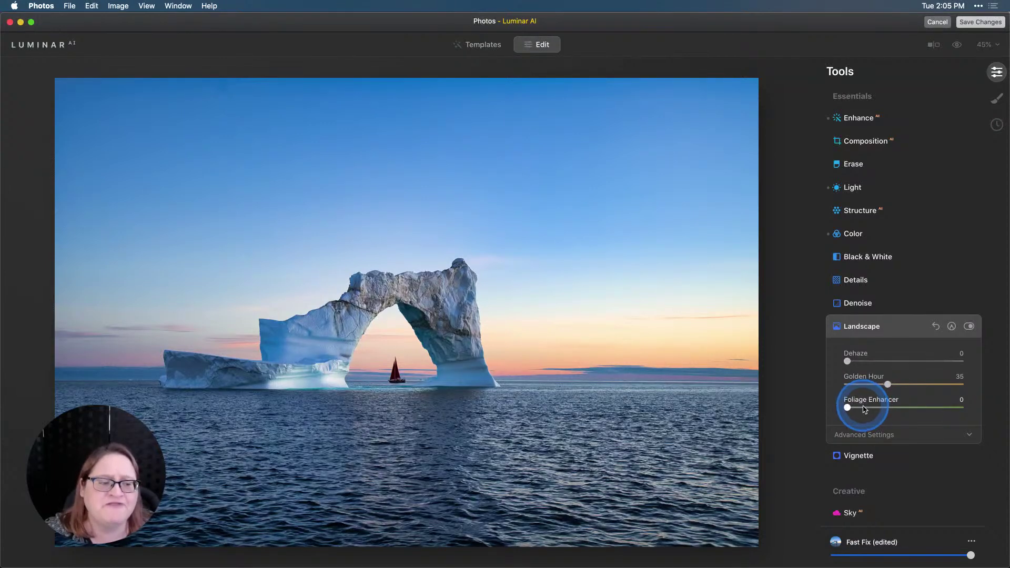
- Add a vignette with Amount -100 and Size 31
click(865, 455)
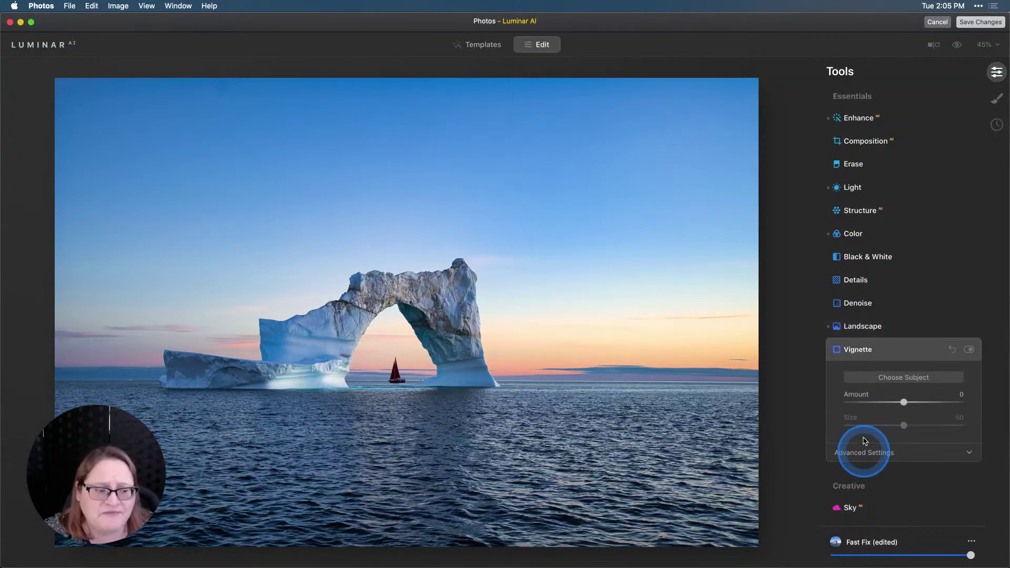
drag(903, 402, 836, 405)
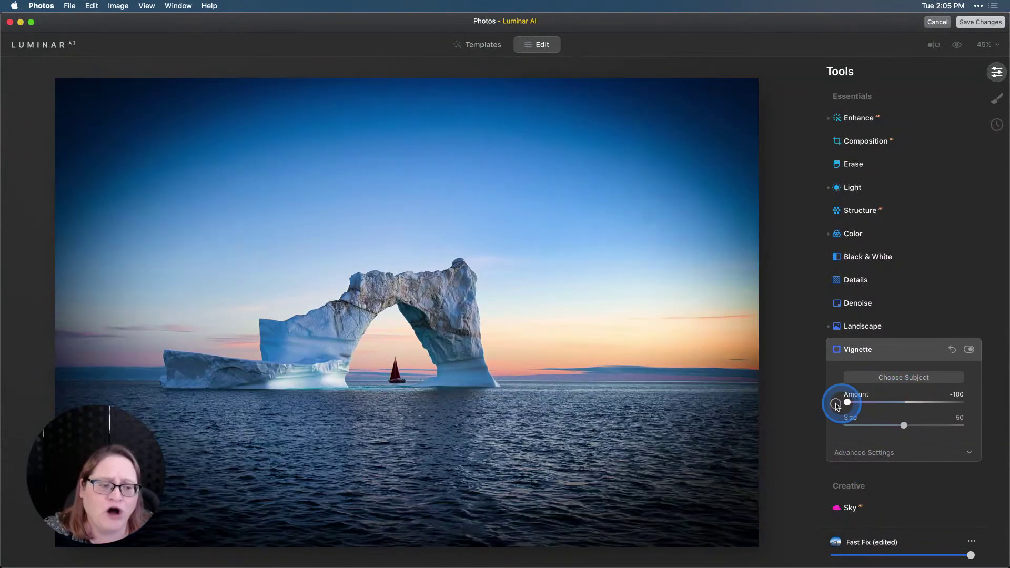
click(902, 425)
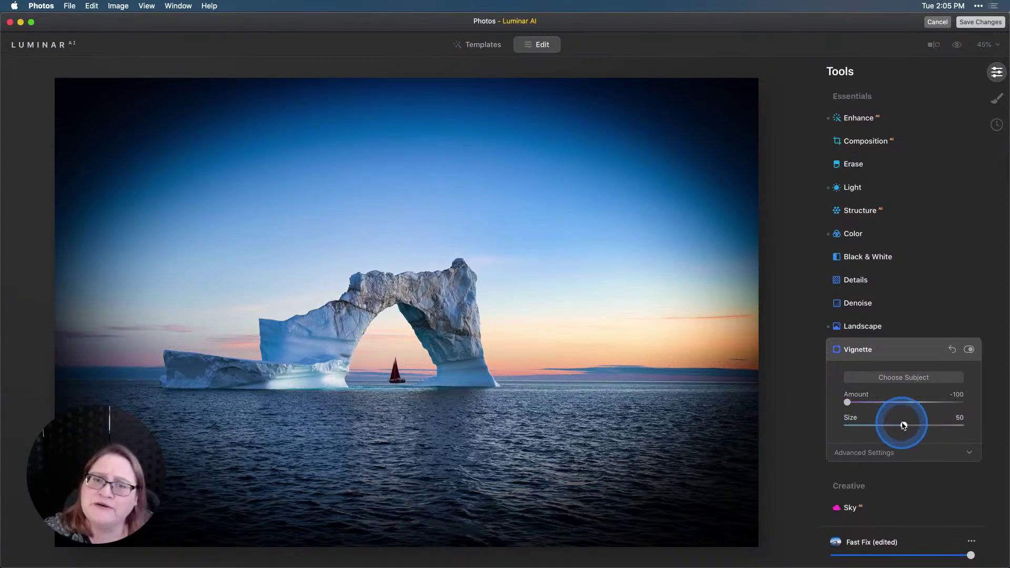
drag(902, 425, 883, 430)
click(898, 380)
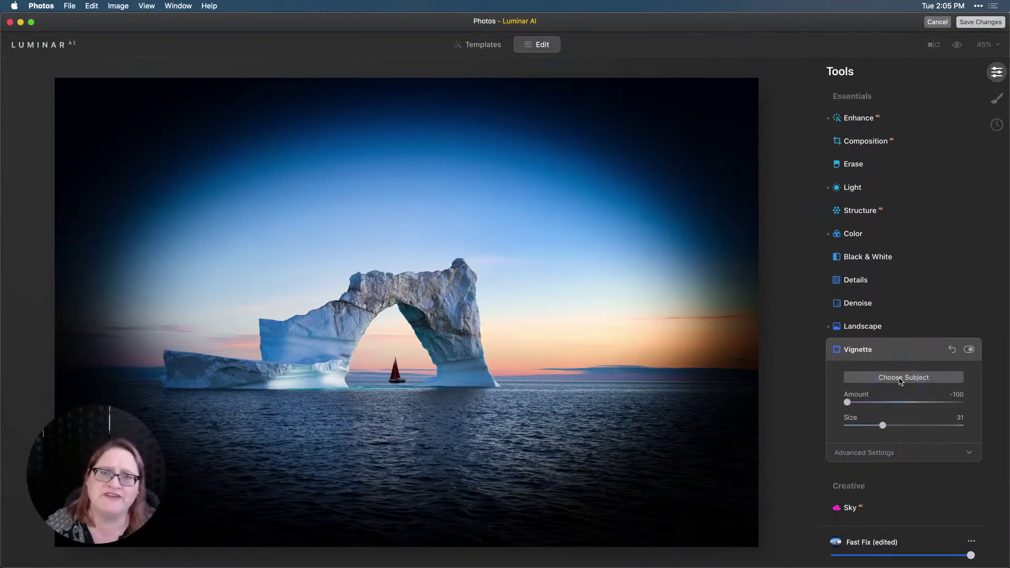
- Centre the vignette on the red sailboat under the iceberg arch
click(900, 378)
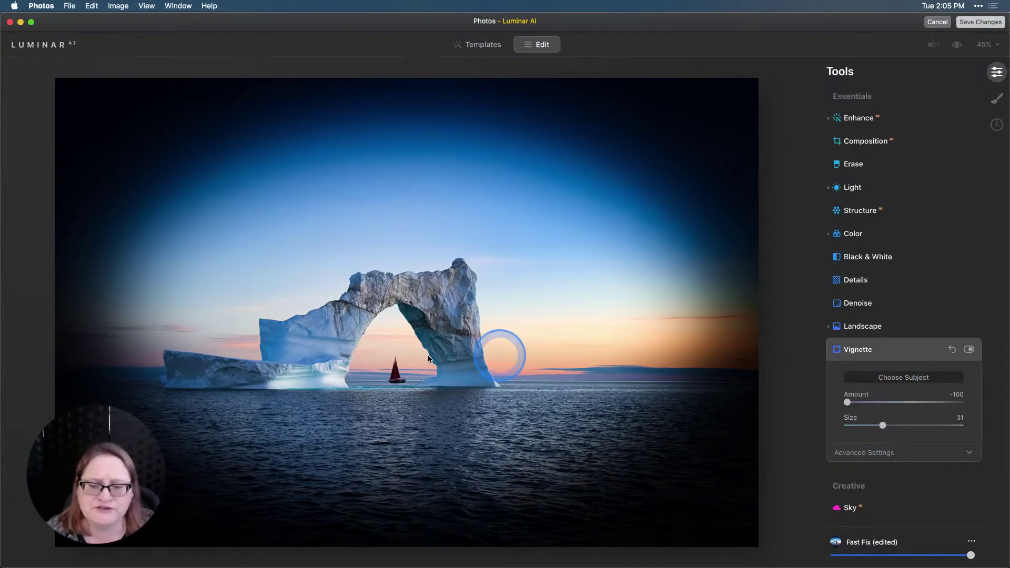
click(392, 352)
click(377, 339)
click(388, 318)
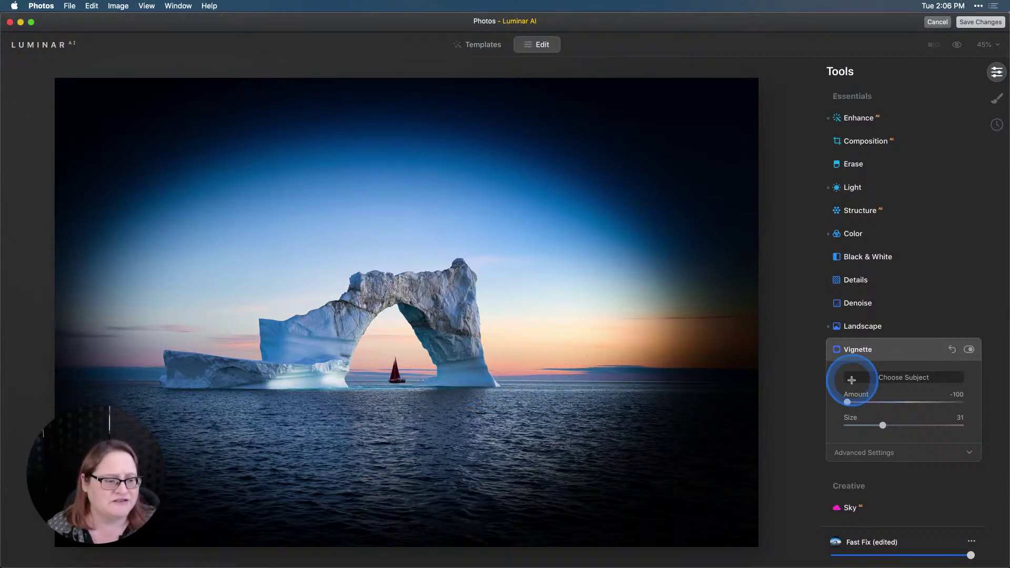
- In Vignette Advanced Settings, set Feather 100 and Inner Light 21, then ease Amount to -53
click(885, 447)
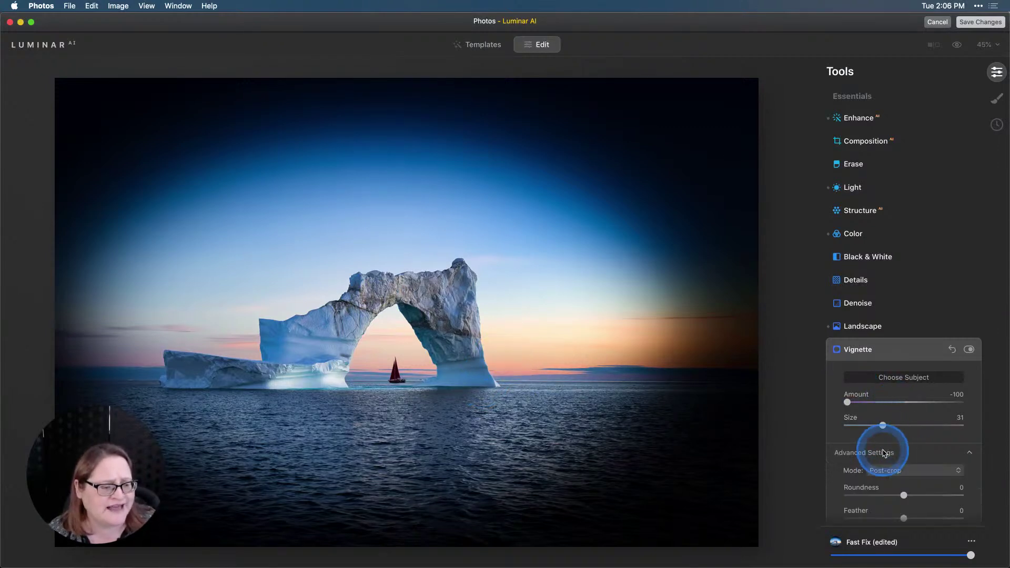
scroll(893, 461, down, 5)
scroll(892, 460, down, 4)
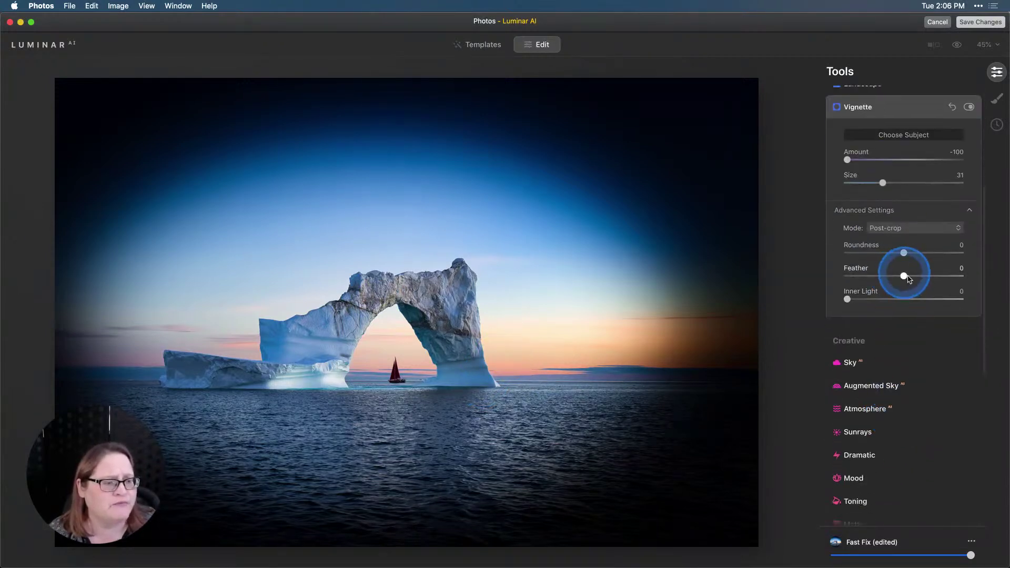
drag(903, 275, 987, 271)
click(614, 256)
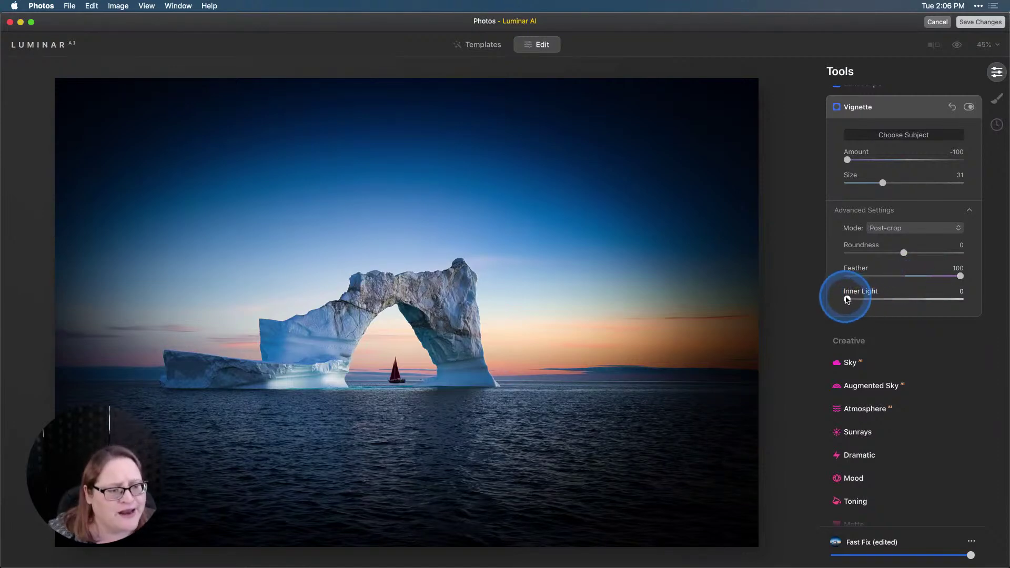
drag(846, 299, 871, 298)
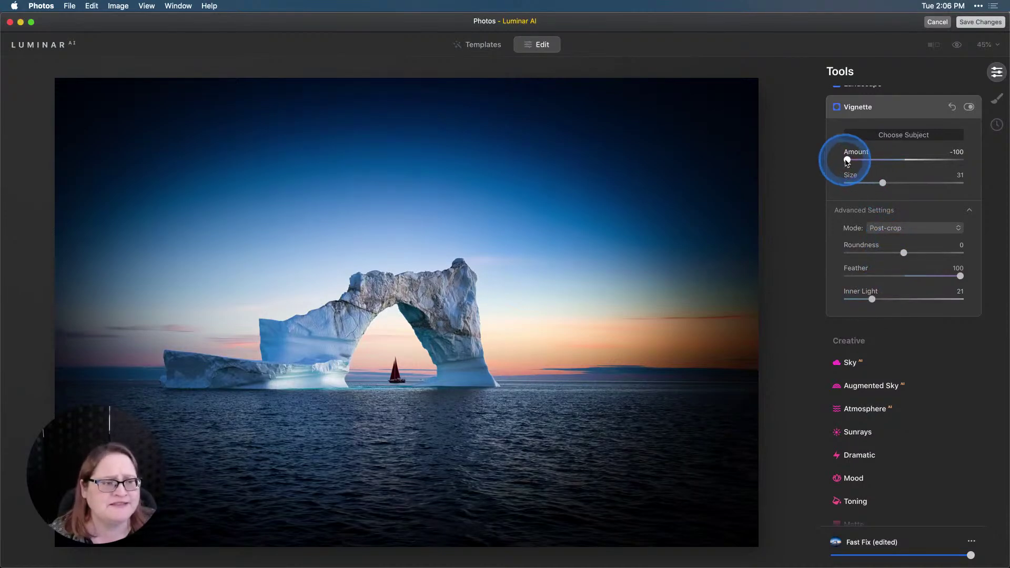
drag(847, 159, 868, 161)
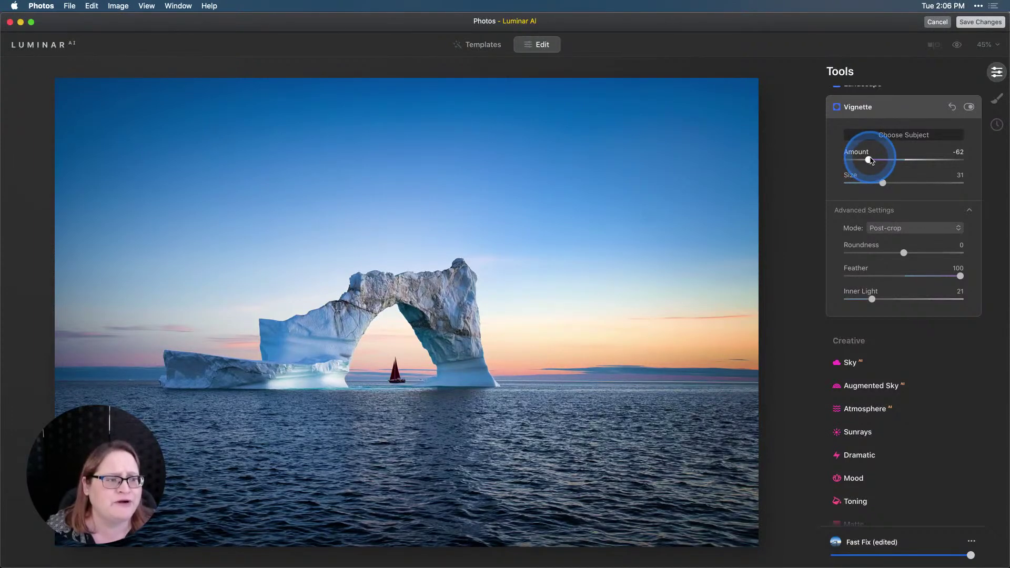
drag(870, 160, 877, 160)
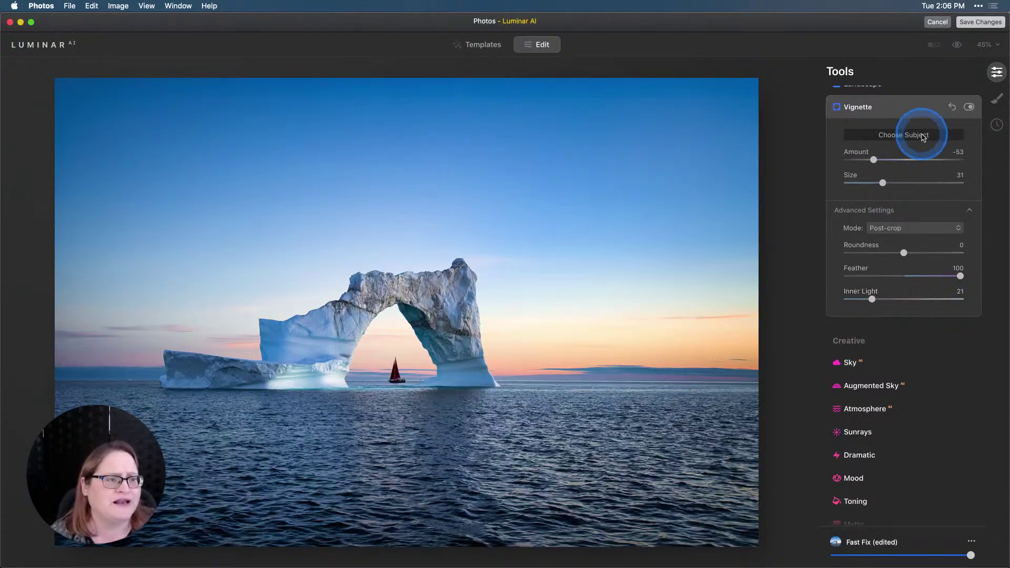
- Toggle the before view to compare the original with the edited iceberg photo
click(956, 46)
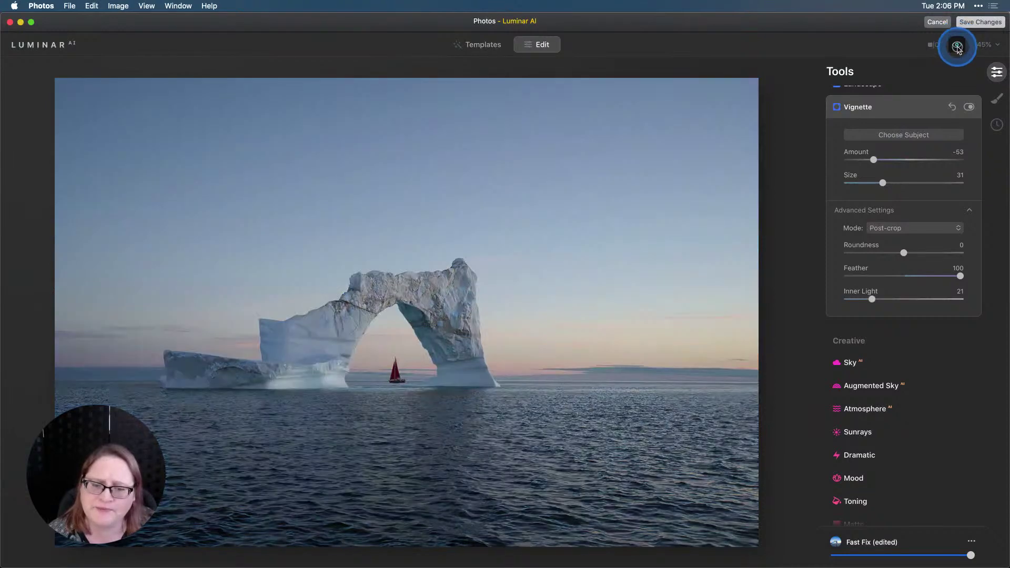
click(956, 45)
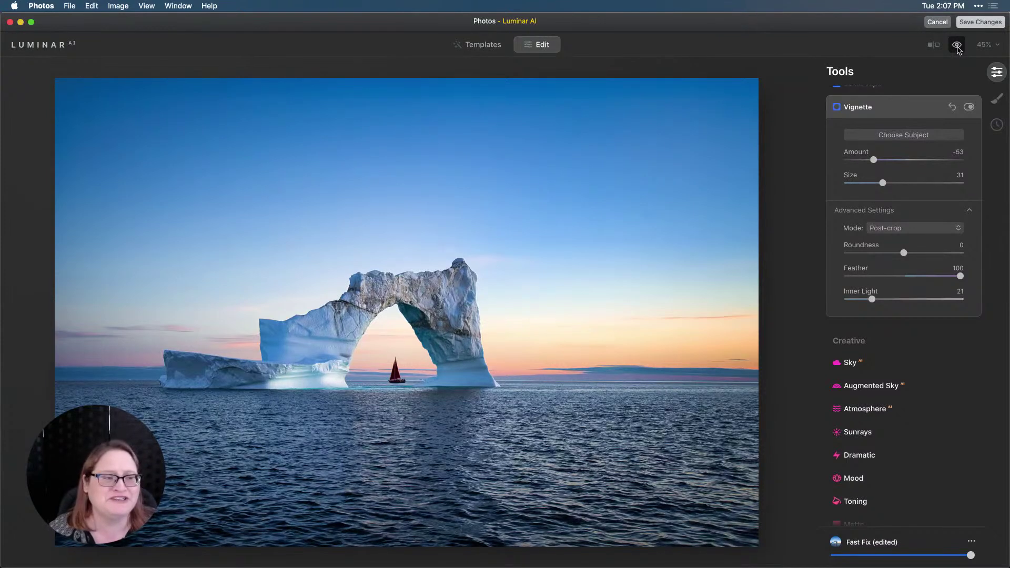
click(957, 47)
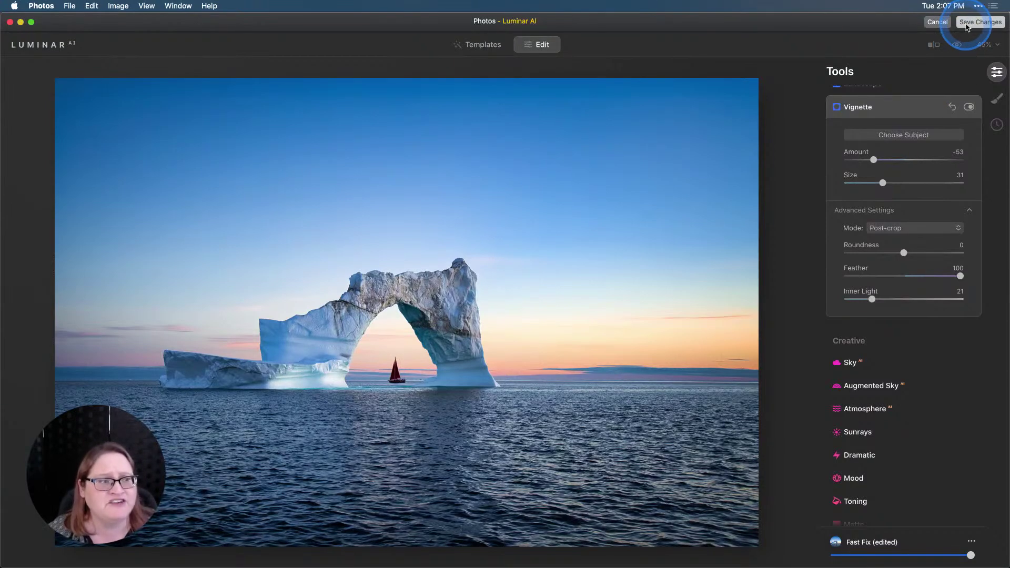
- Save the Luminar AI edits into the iceberg sunset photo and finish editing in Photos
click(967, 23)
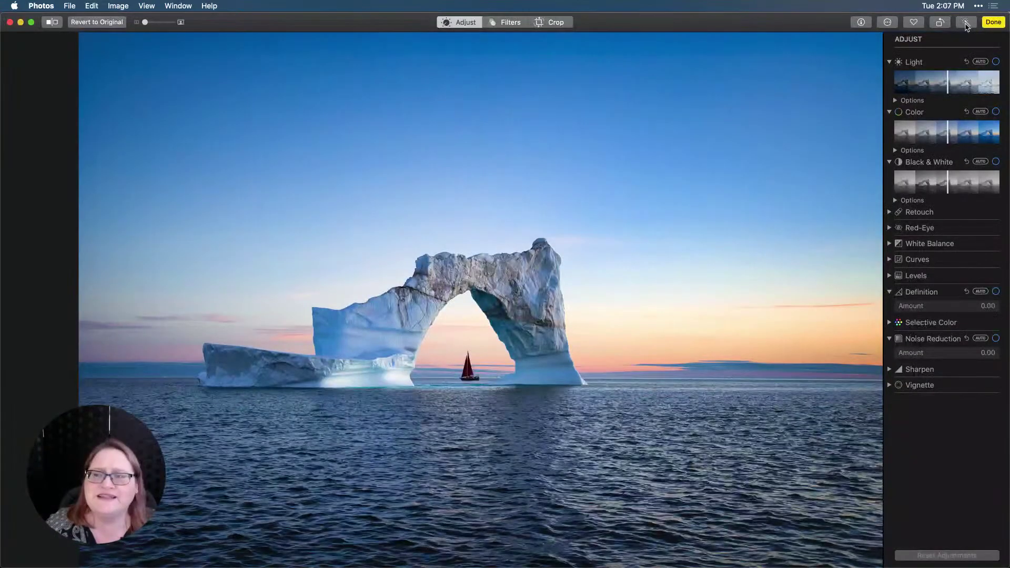
click(993, 22)
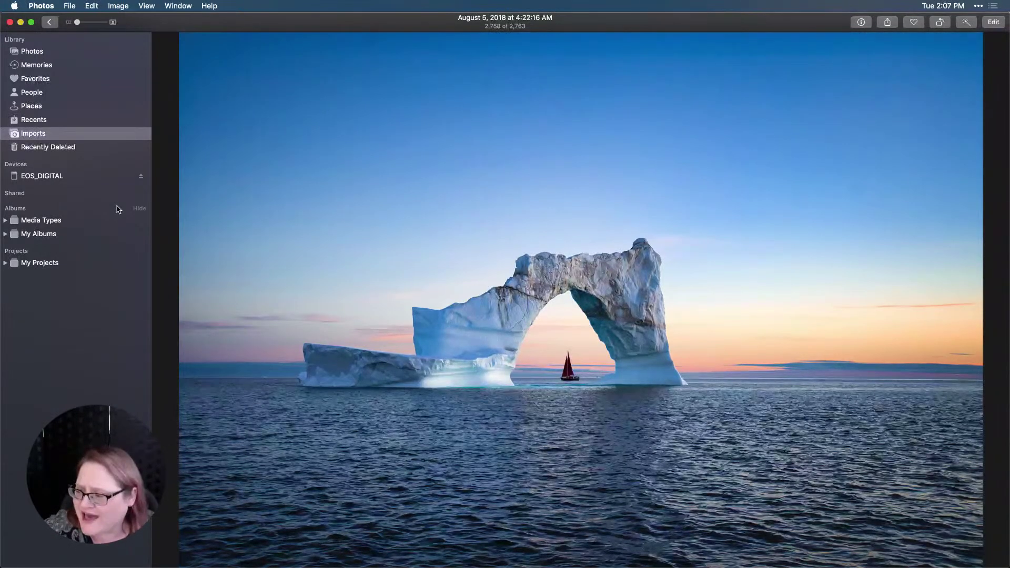
click(209, 270)
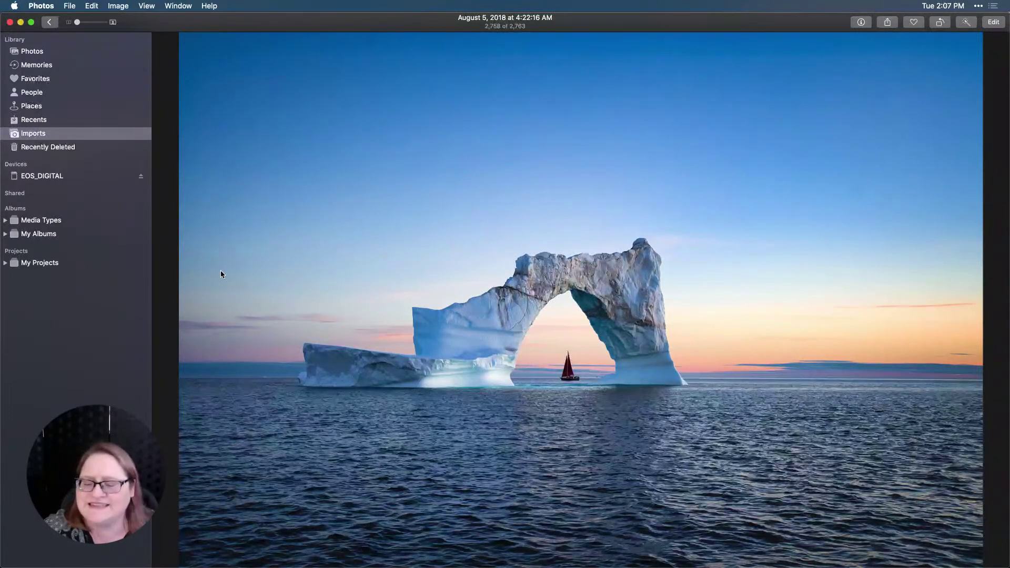
click(220, 271)
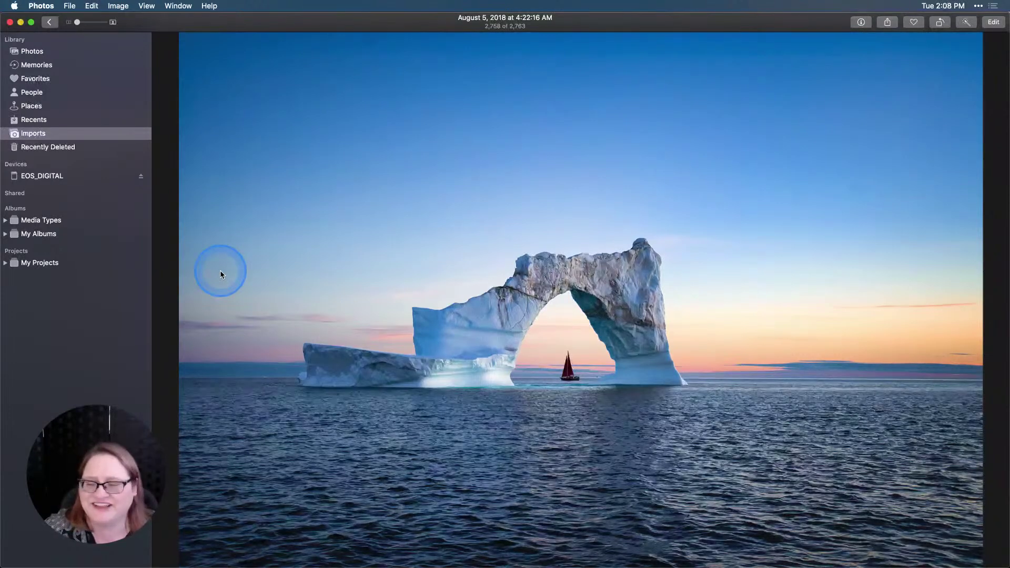